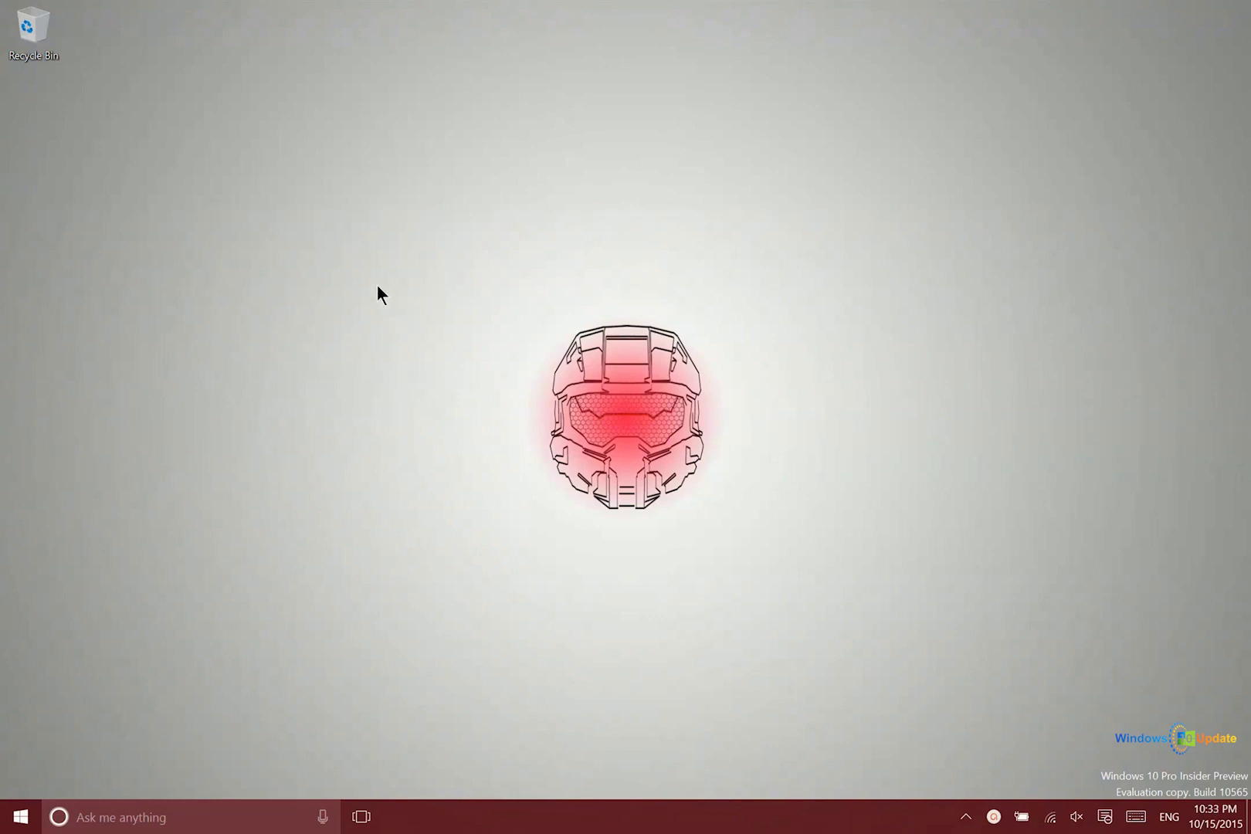
# Open the Windows 10 Start menu from the taskbar
pyautogui.click(20, 816)
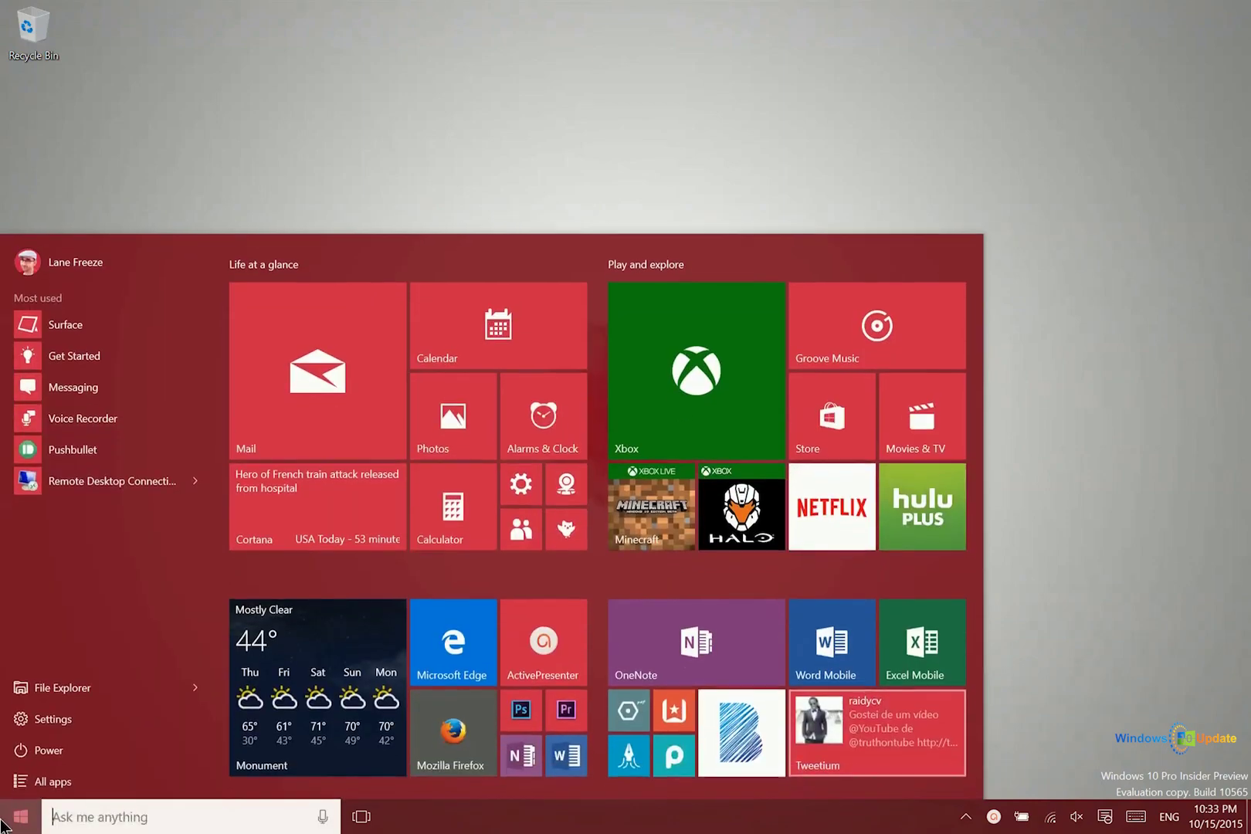
# Go to Settings > System > Storage to see drives C:, E: and F: and their used space
pyautogui.click(80, 723)
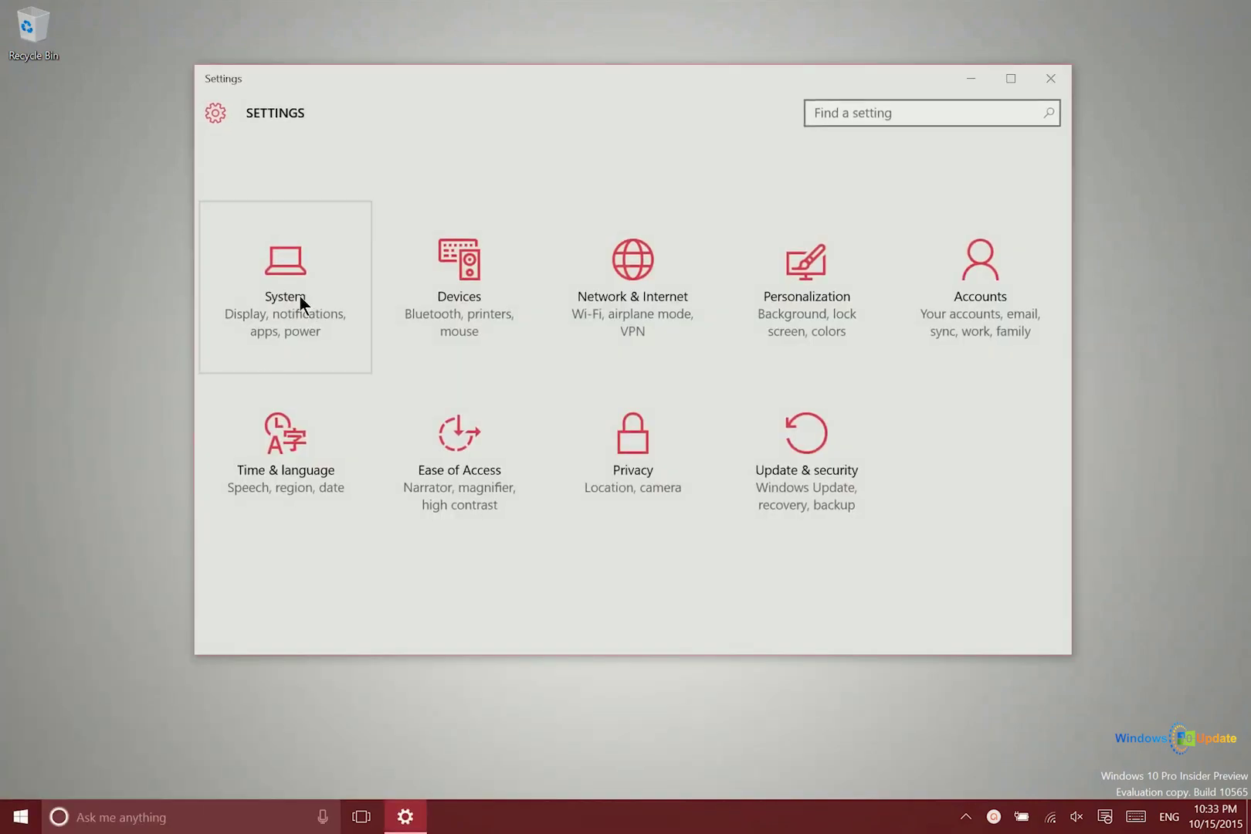
pyautogui.click(300, 297)
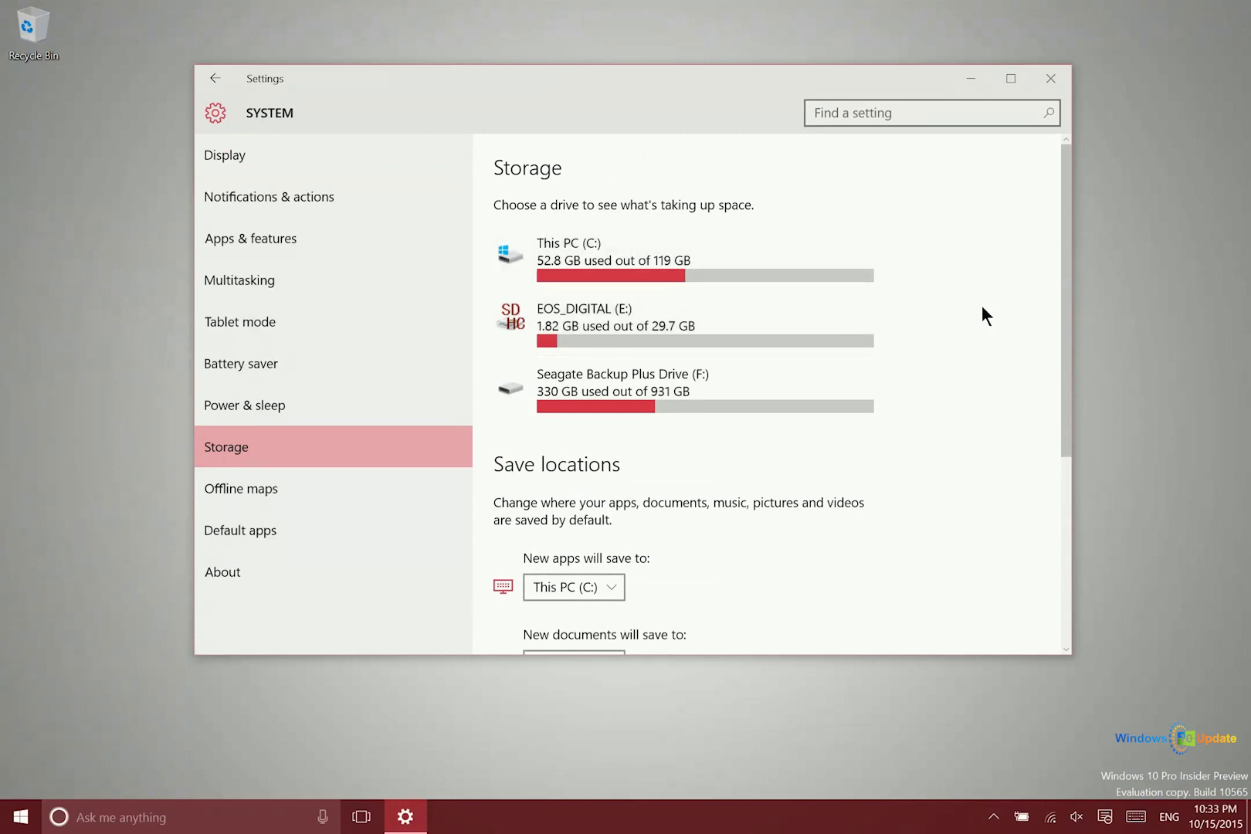
pyautogui.moveTo(1061, 264); pyautogui.dragTo(1057, 471)
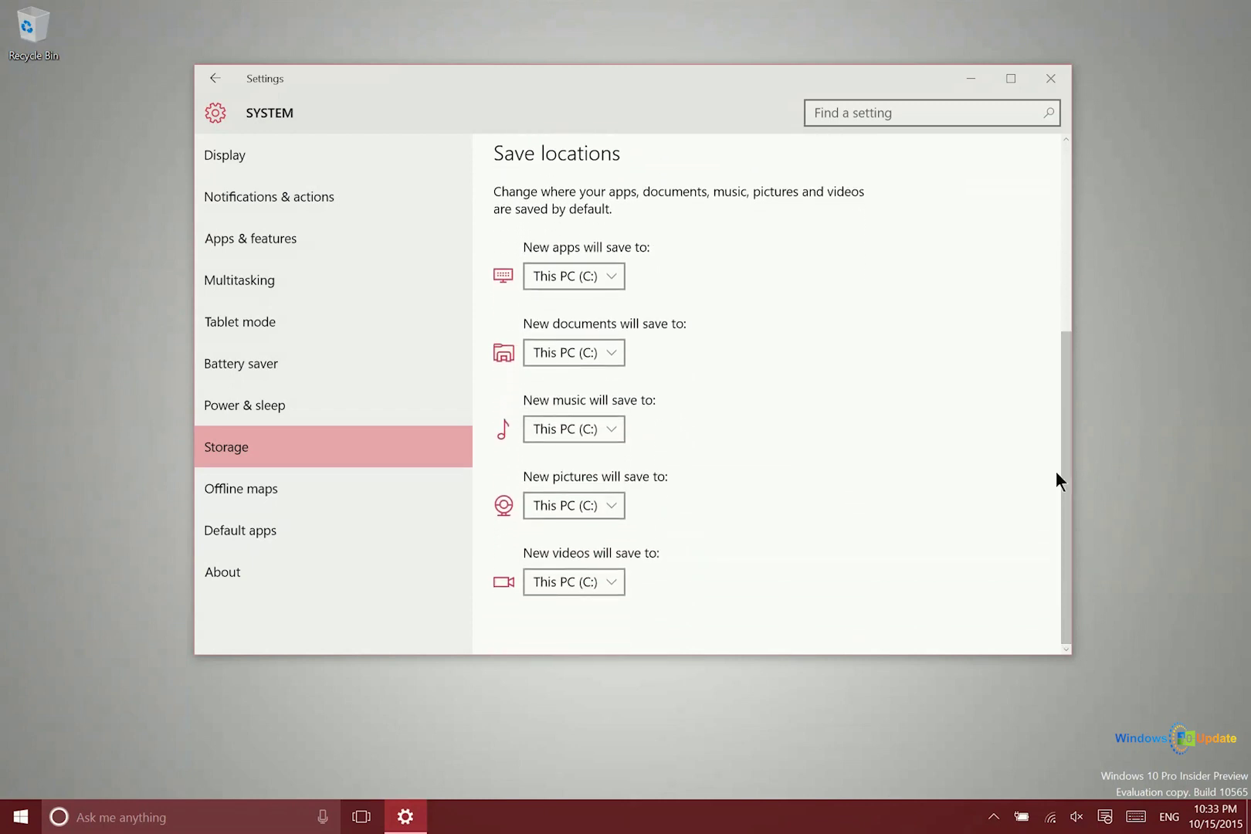
pyautogui.click(568, 273)
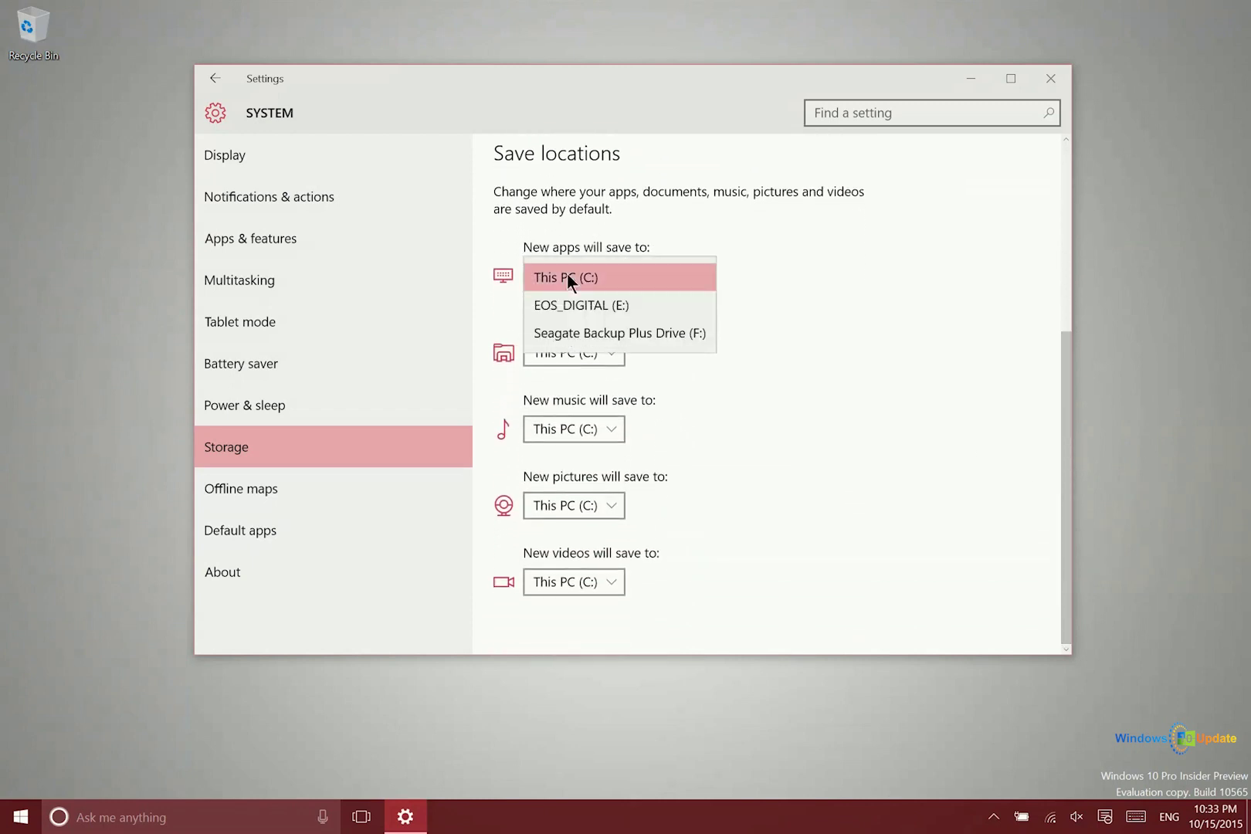
pyautogui.click(893, 296)
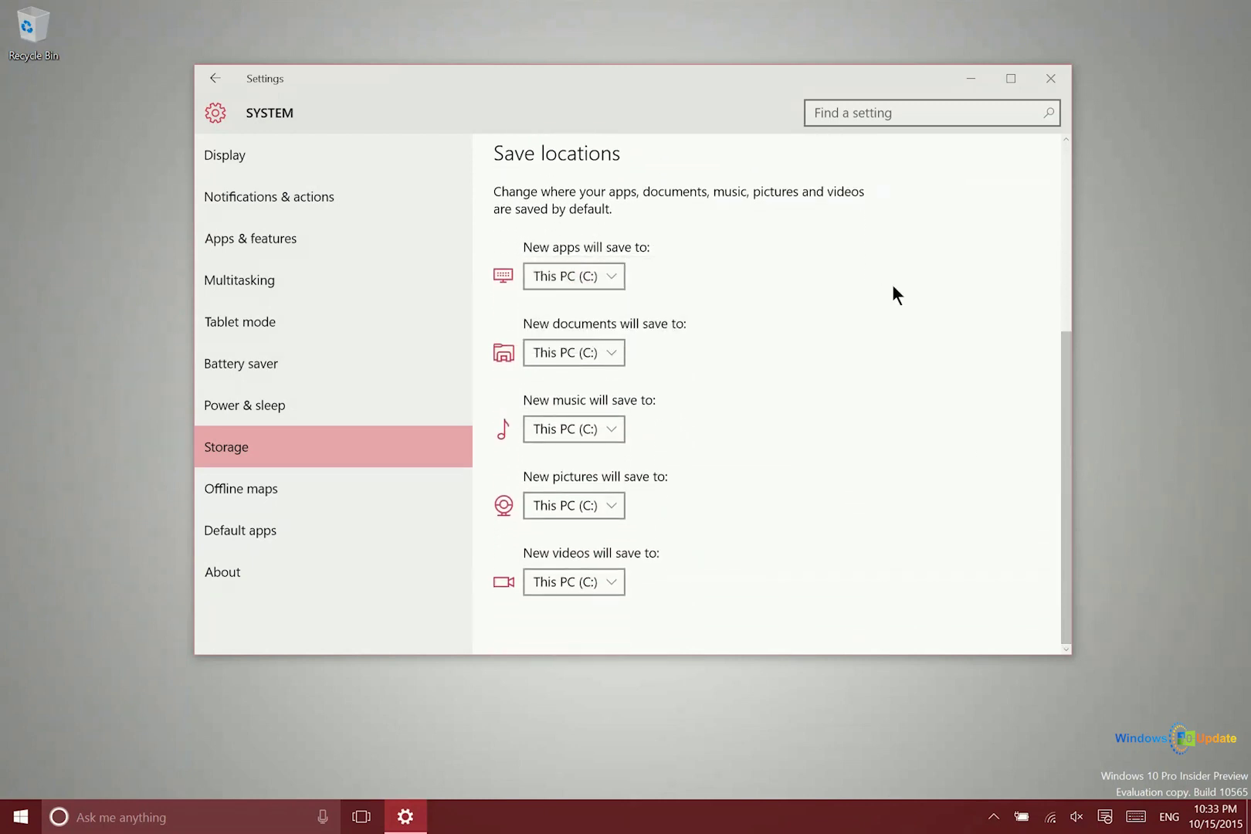
pyautogui.click(564, 427)
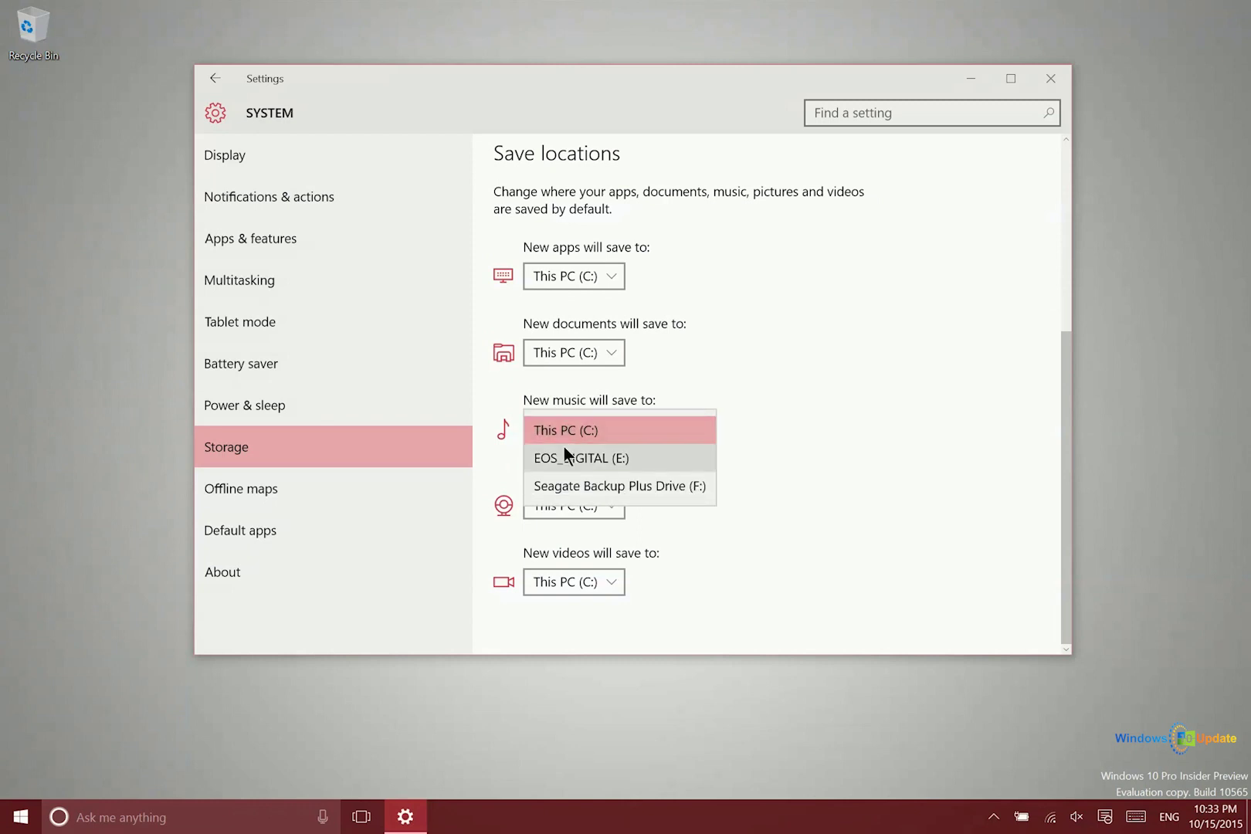
pyautogui.click(923, 520)
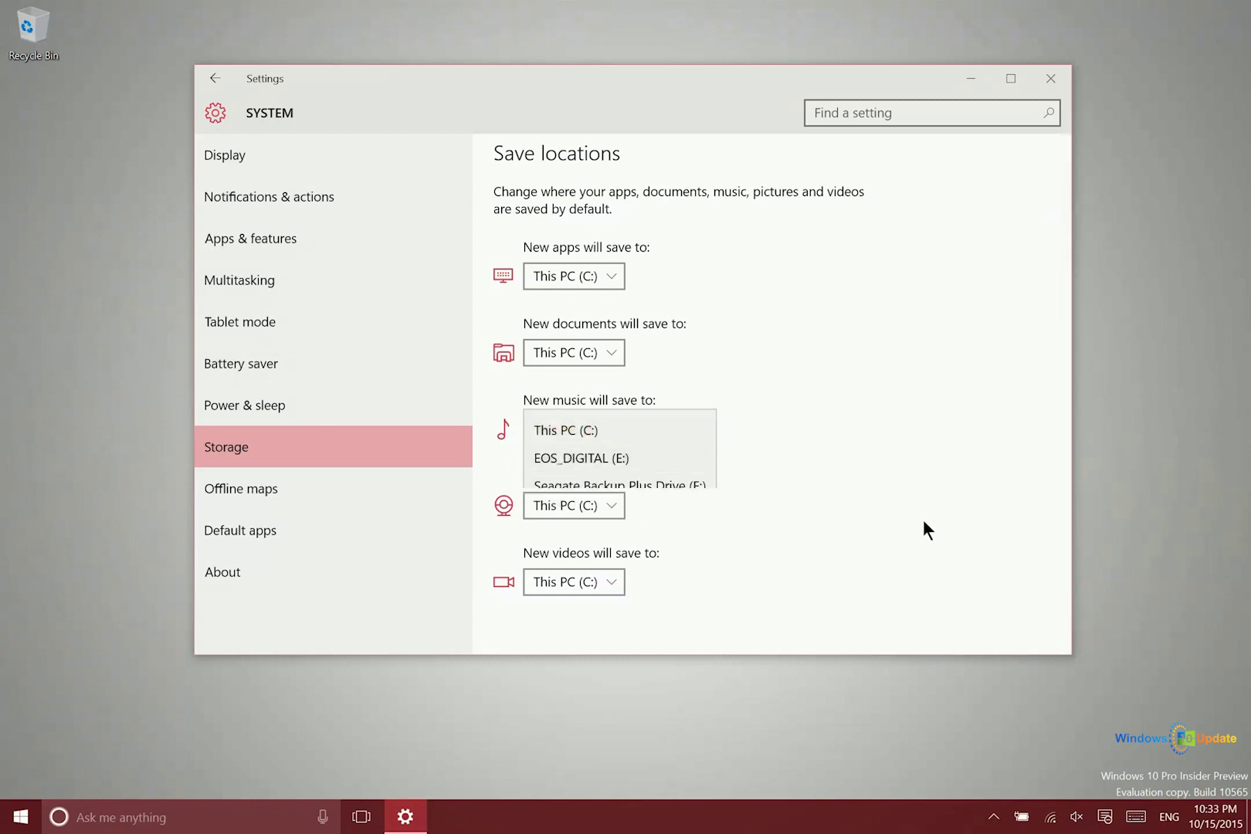
pyautogui.click(584, 279)
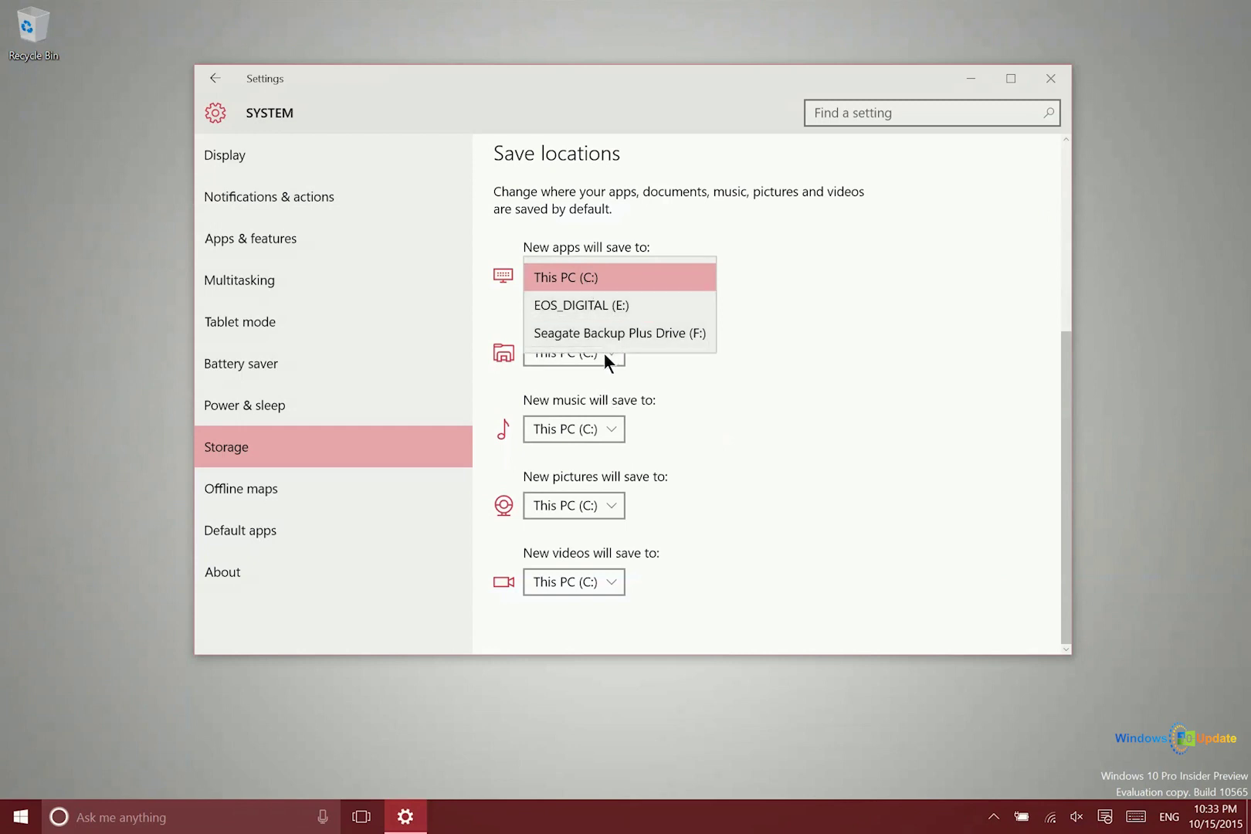
pyautogui.click(847, 306)
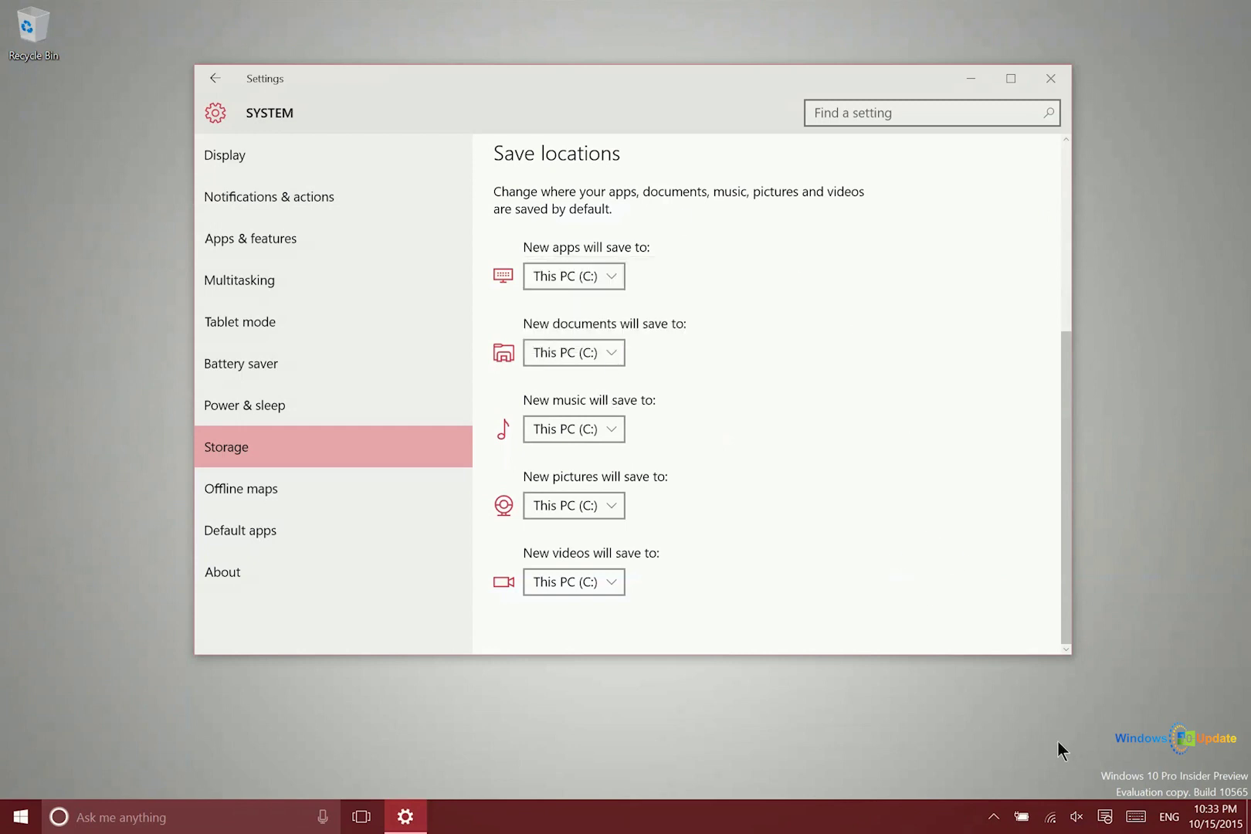
pyautogui.moveTo(1053, 742); pyautogui.dragTo(1236, 798)
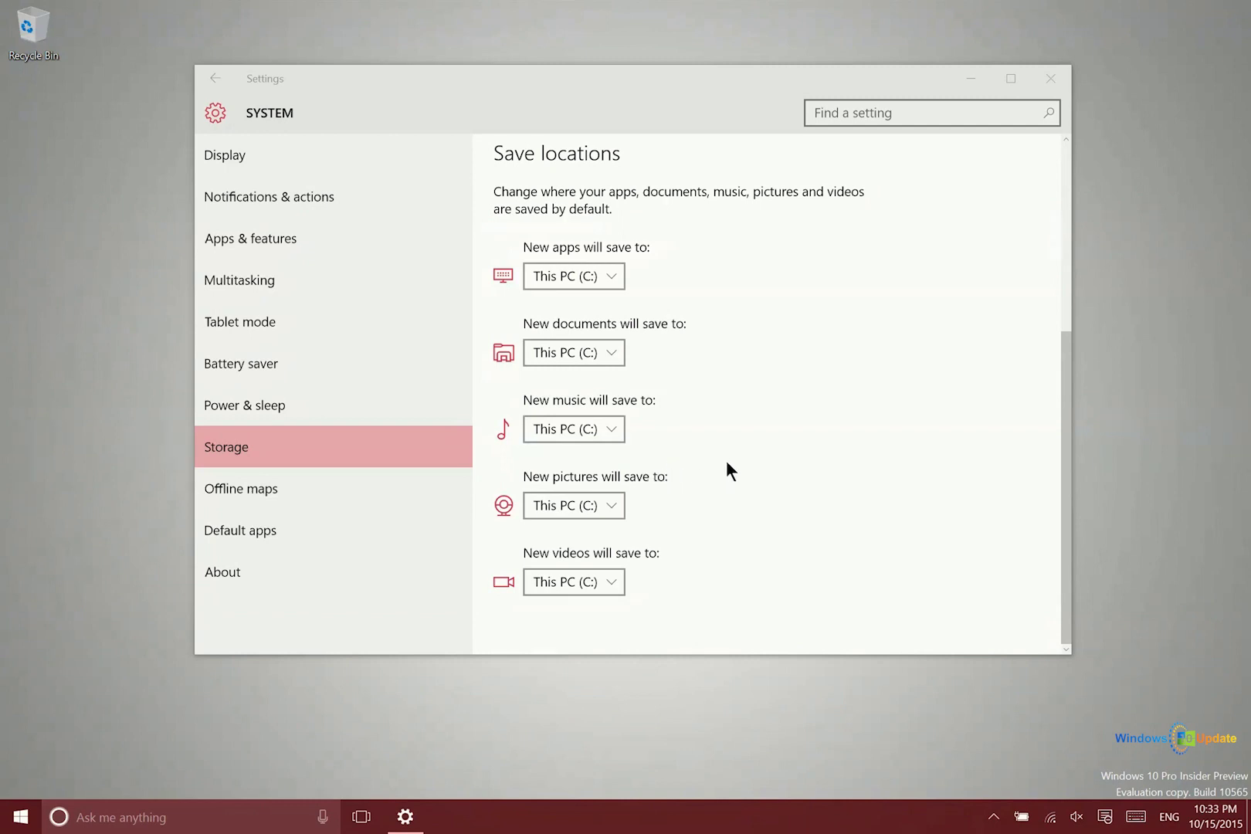
pyautogui.scroll(4, 729, 448)
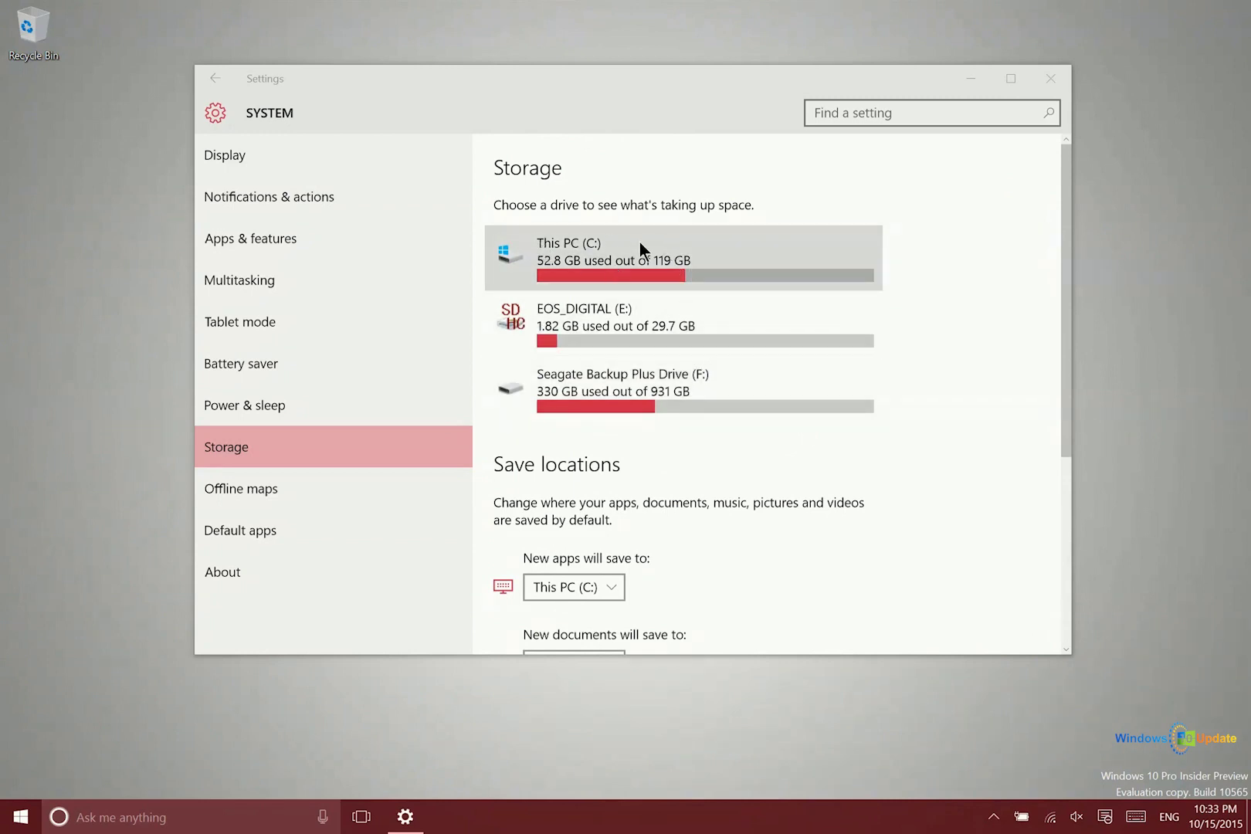
# Open the This PC (C:) usage breakdown (52.8 GB of 119 GB) and its System & reserved details
pyautogui.click(614, 241)
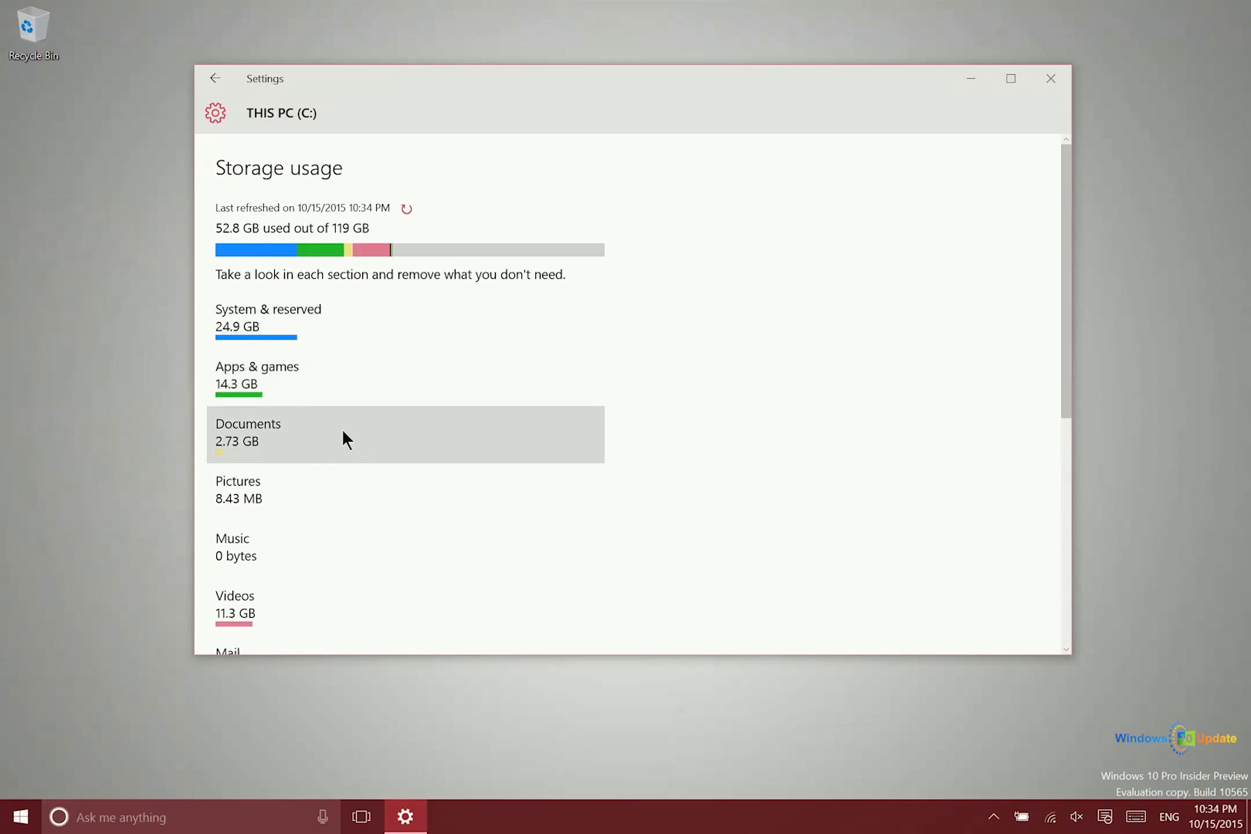
pyautogui.click(311, 324)
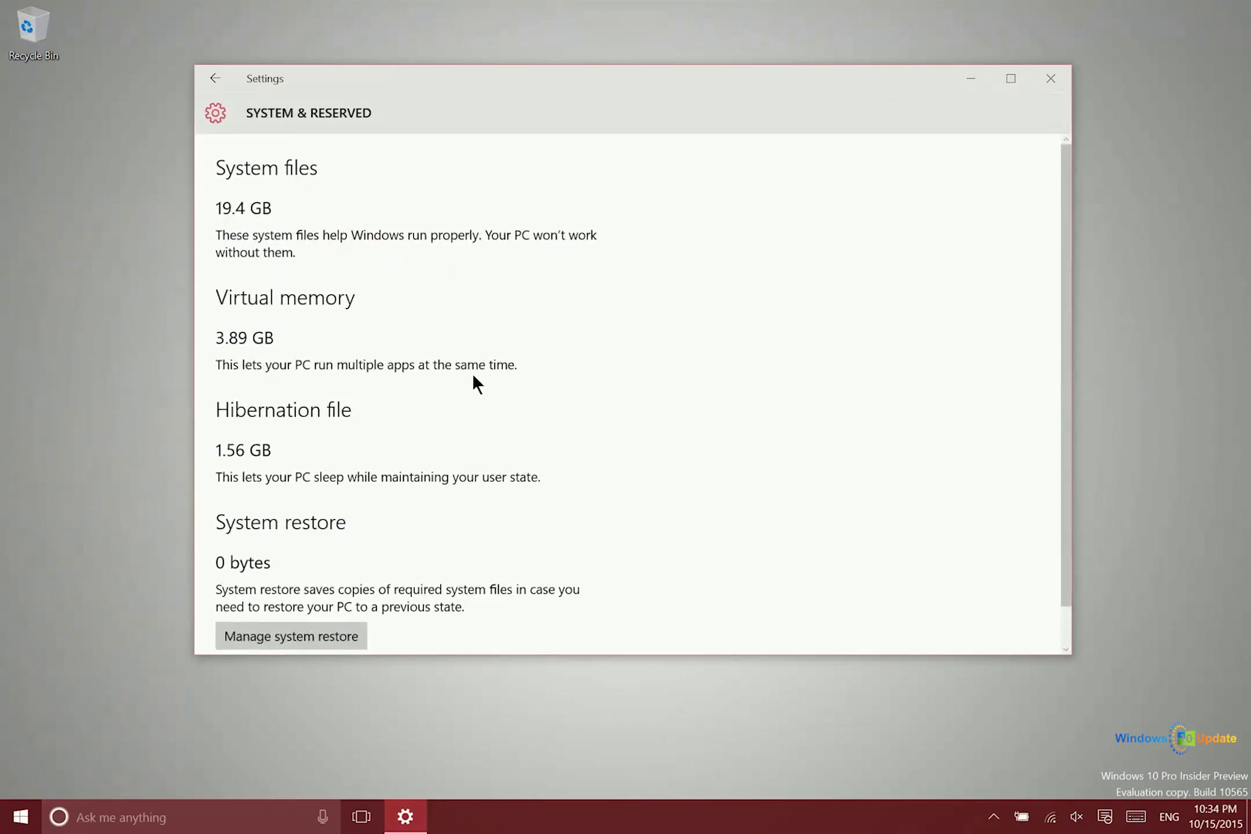
# Review the System & reserved sizes, then return to the C: drive storage usage
pyautogui.scroll(-1, 474, 372)
pyautogui.scroll(1, 474, 372)
pyautogui.click(216, 80)
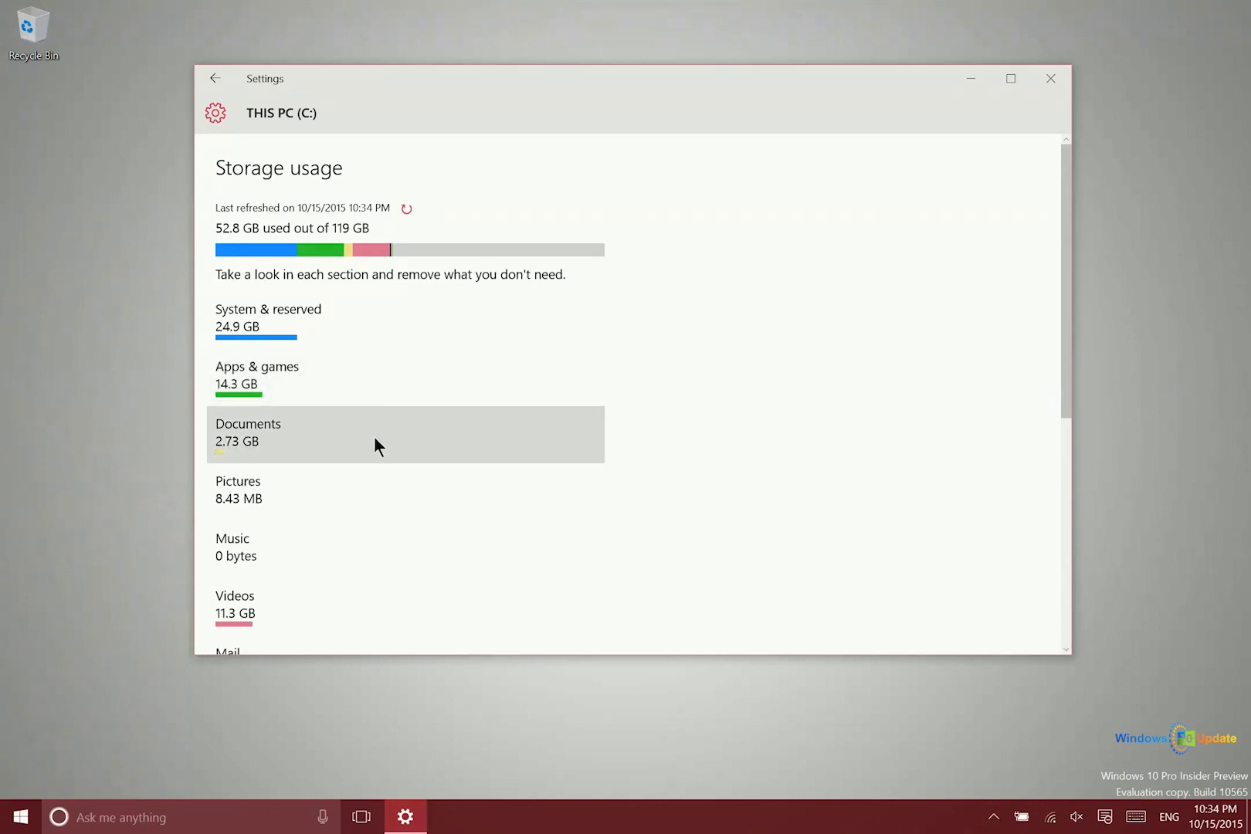
# Scroll through the C: storage categories and close Settings
pyautogui.scroll(-1, 344, 636)
pyautogui.scroll(-3, 309, 433)
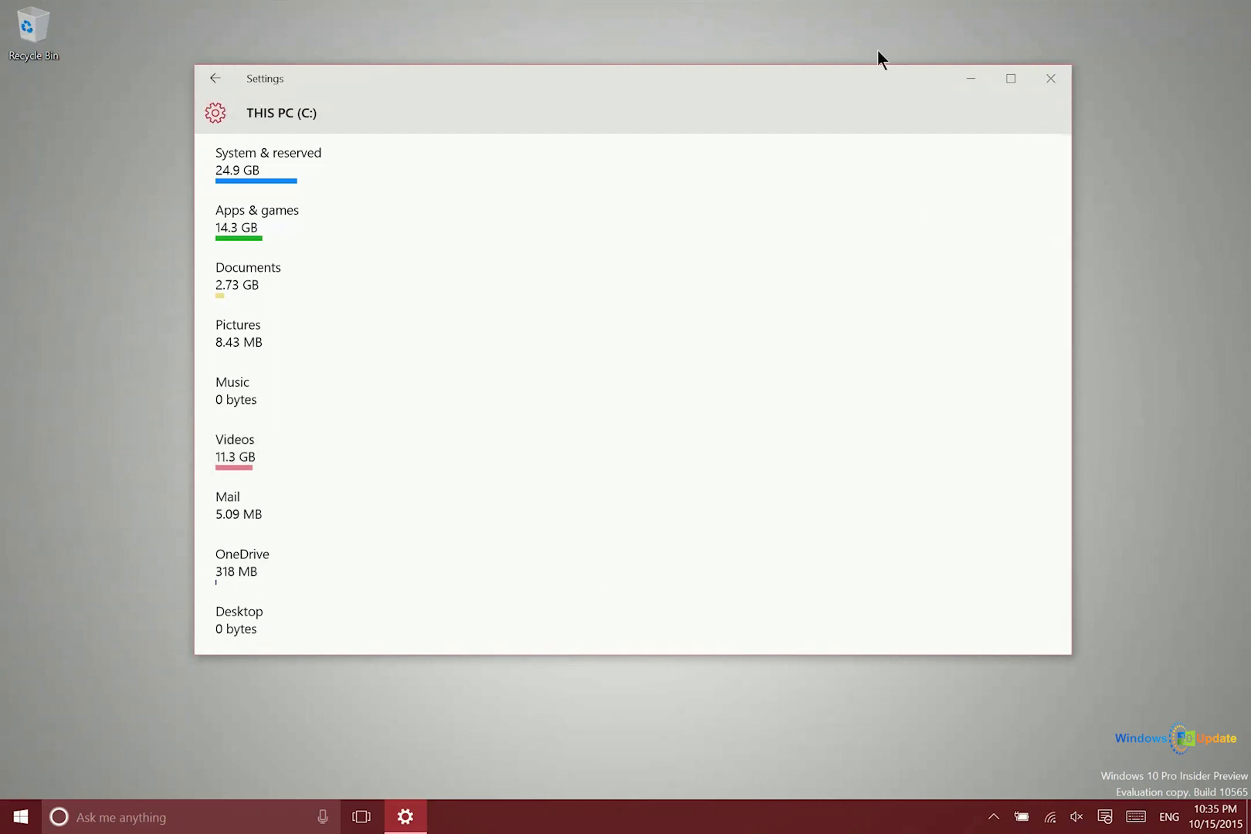
pyautogui.click(1050, 78)
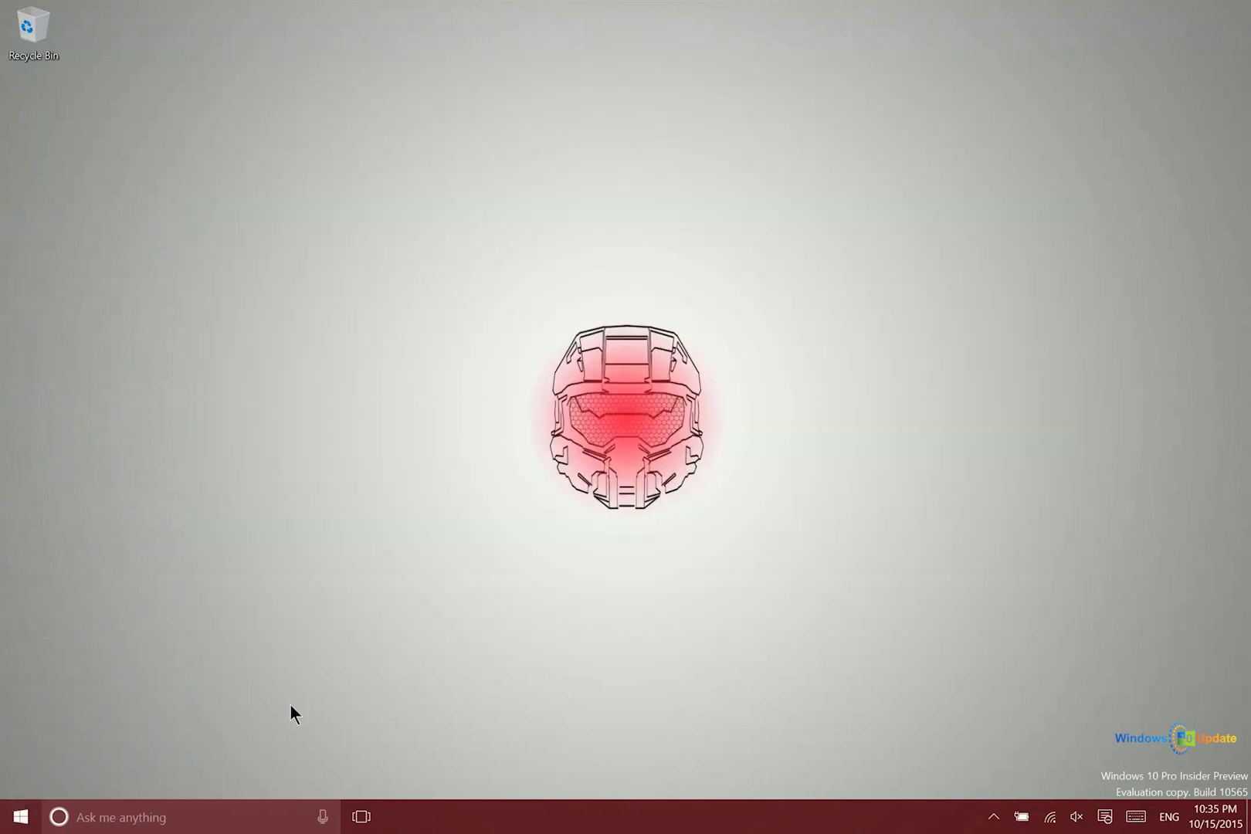
# Search 'disk' to launch Disk Cleanup and select the Windows (C:) drive
pyautogui.click(107, 818)
pyautogui.write('disk')
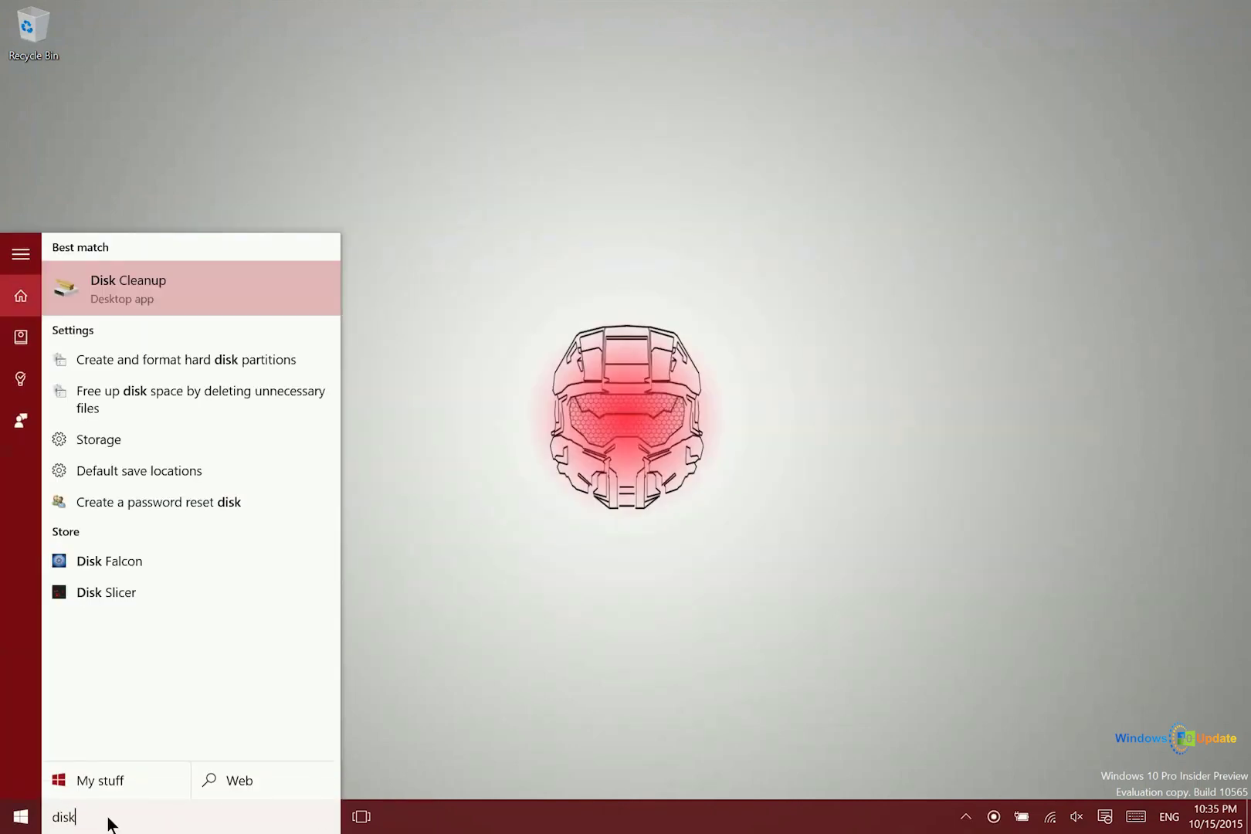
pyautogui.press('Return')
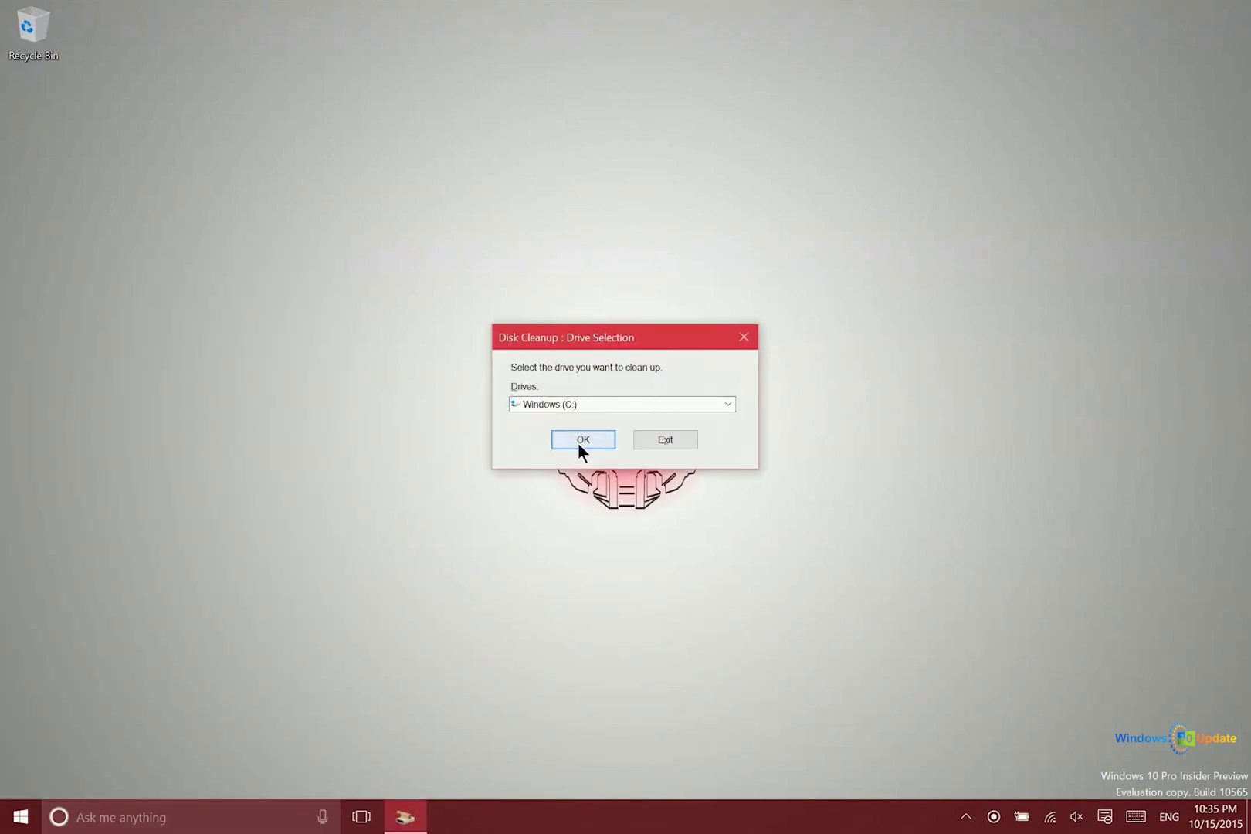
pyautogui.click(630, 405)
pyautogui.click(613, 418)
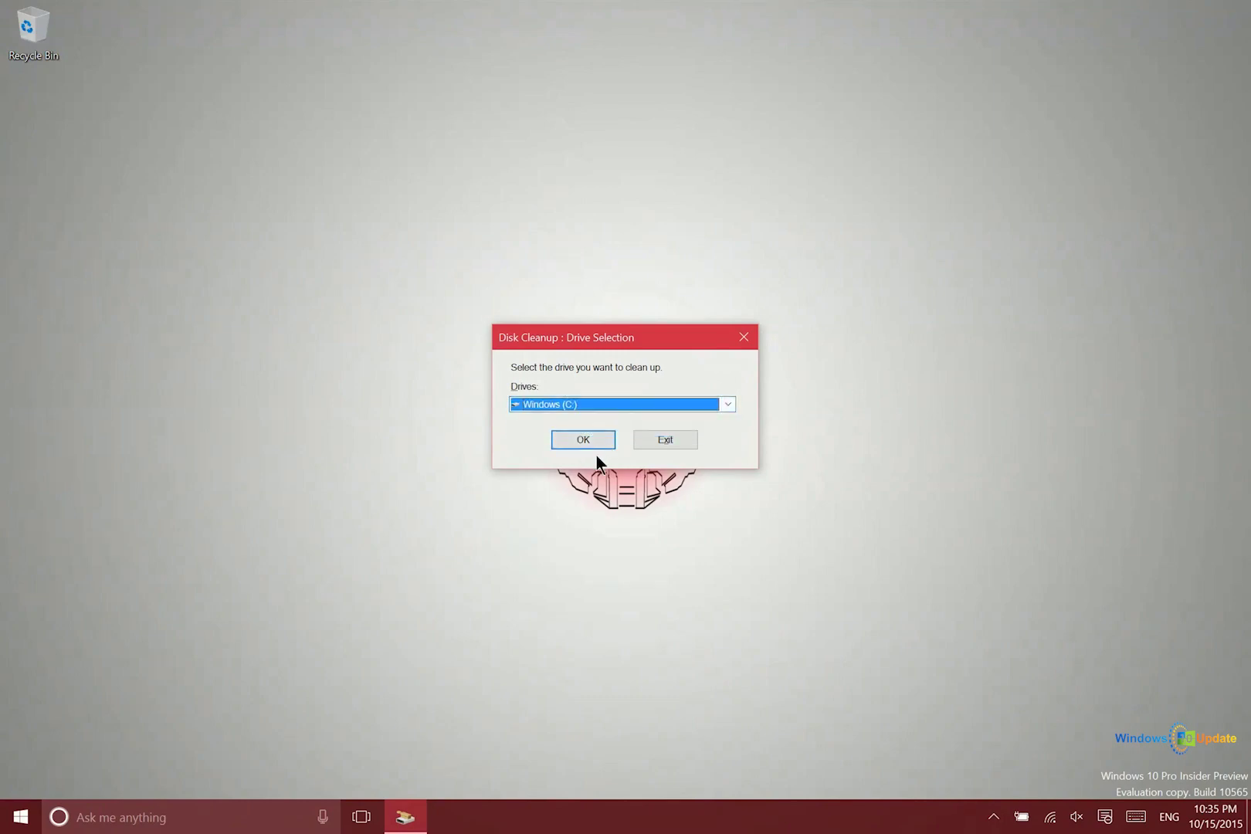
pyautogui.click(592, 442)
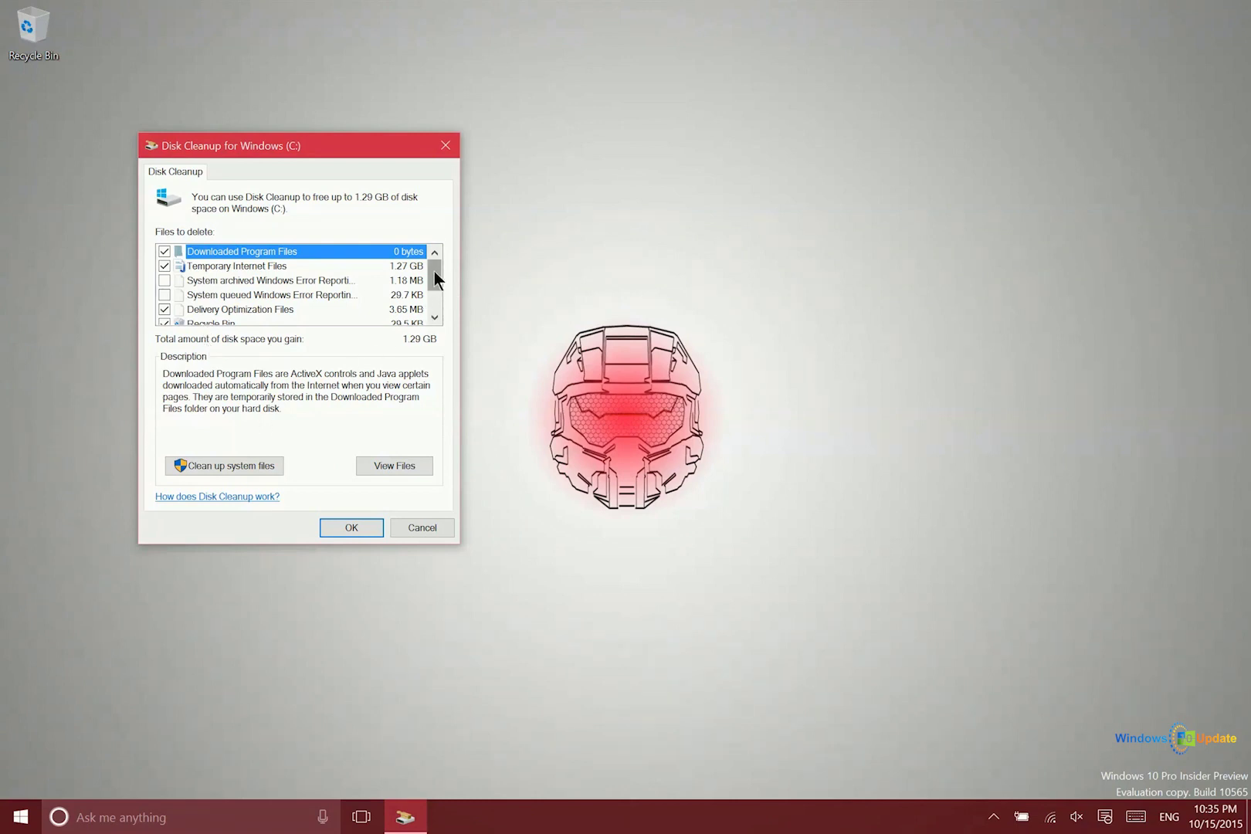
# Scan Windows (C:) and browse the Files to delete list totaling 1.29 GB
pyautogui.click(437, 315)
pyautogui.click(437, 314)
pyautogui.click(437, 314)
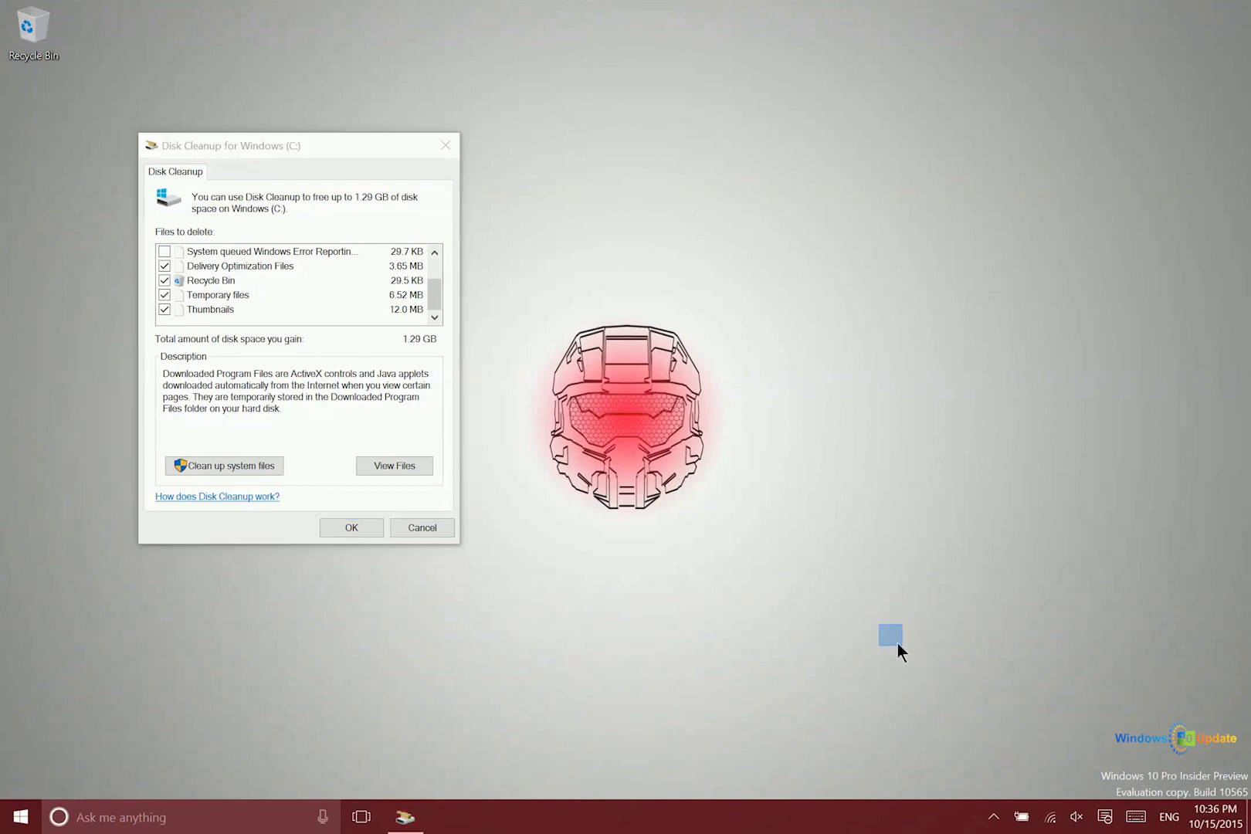
pyautogui.moveTo(897, 643); pyautogui.dragTo(1250, 798)
pyautogui.moveTo(436, 276); pyautogui.dragTo(439, 290)
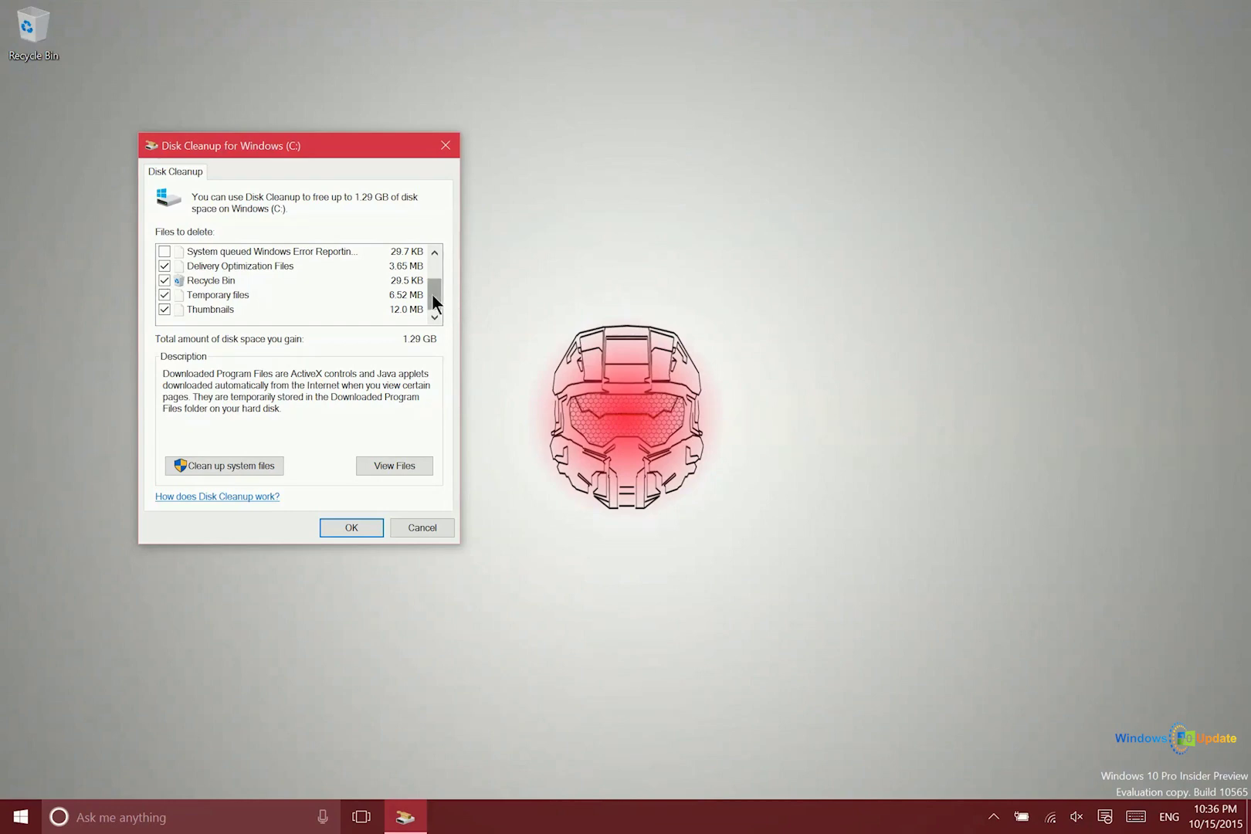
pyautogui.moveTo(432, 294); pyautogui.dragTo(426, 262)
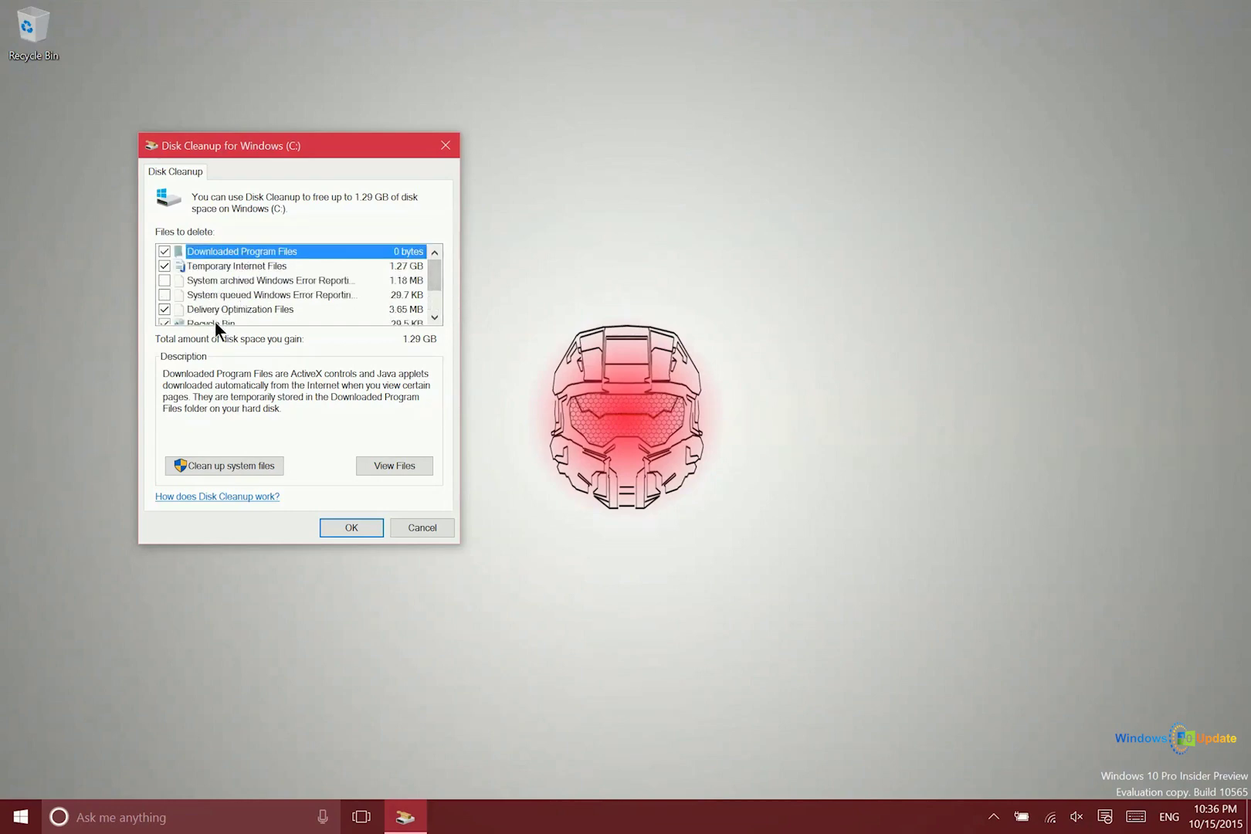